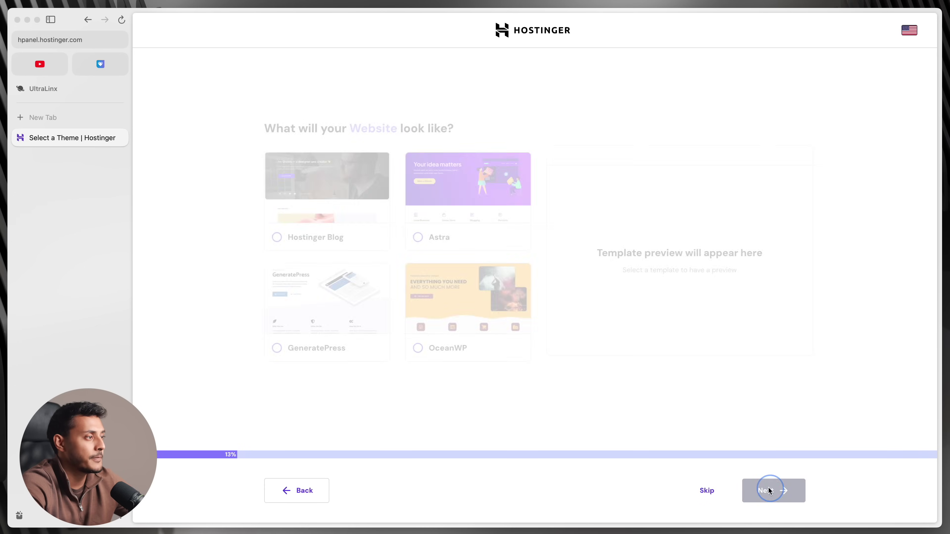
Choose the Hostinger Blog theme with the blue color palette for the website
click(322, 219)
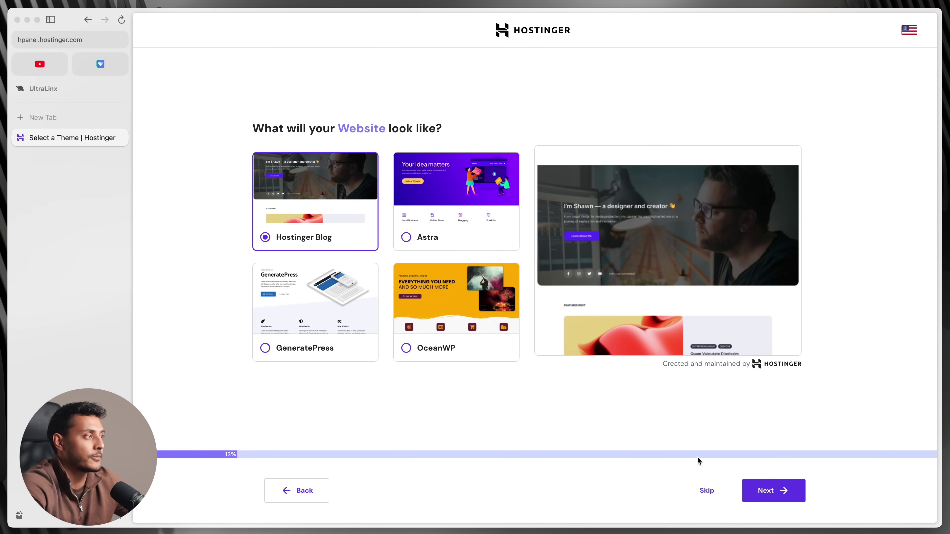
click(770, 491)
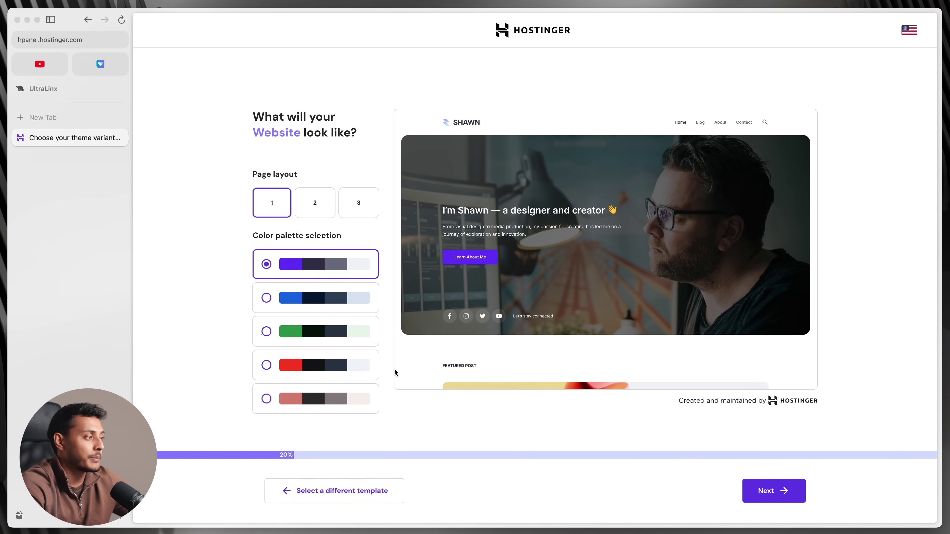
click(271, 297)
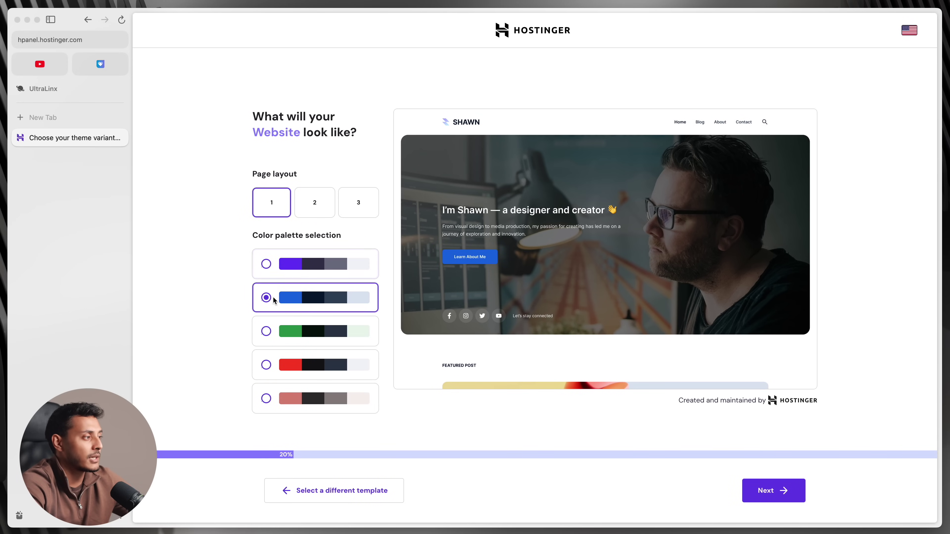
click(770, 490)
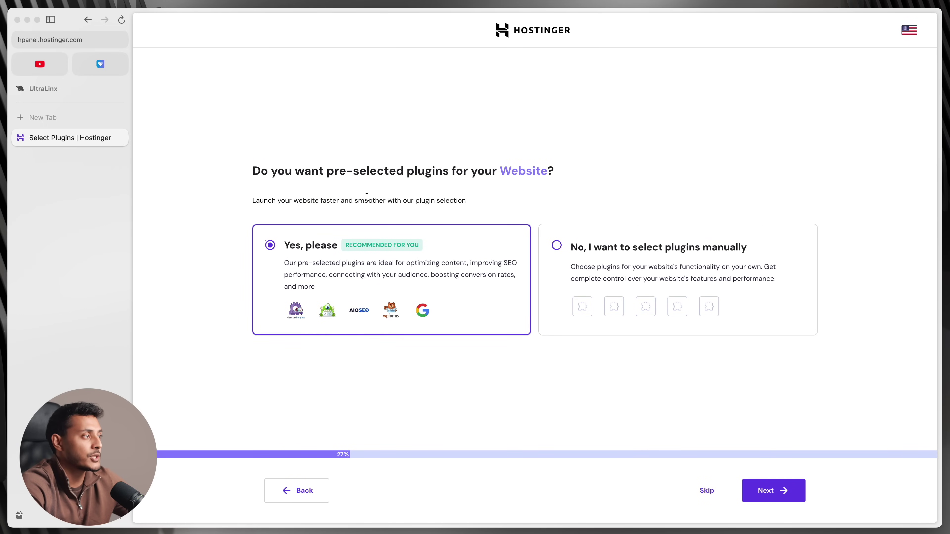
Opt to select plugins manually and skip the recommended plugin selection
click(626, 263)
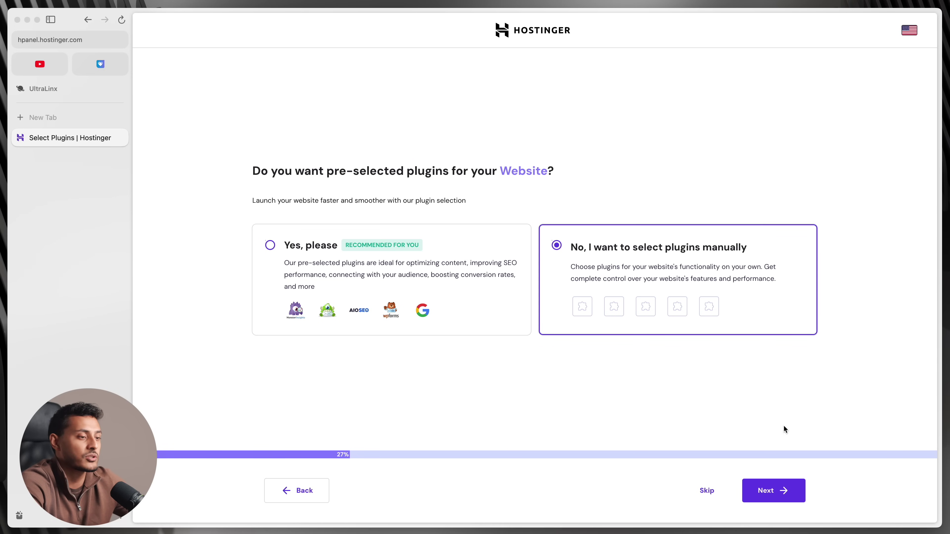
click(782, 497)
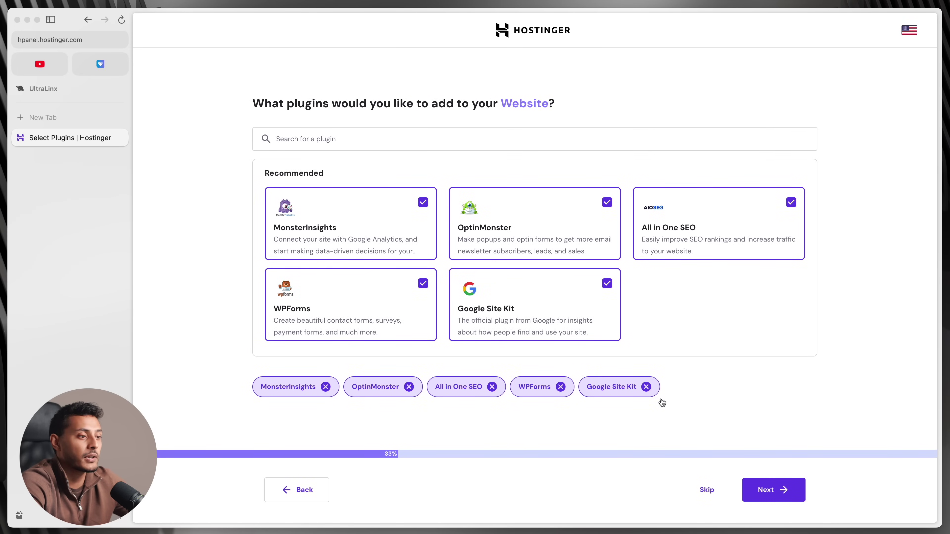
click(712, 499)
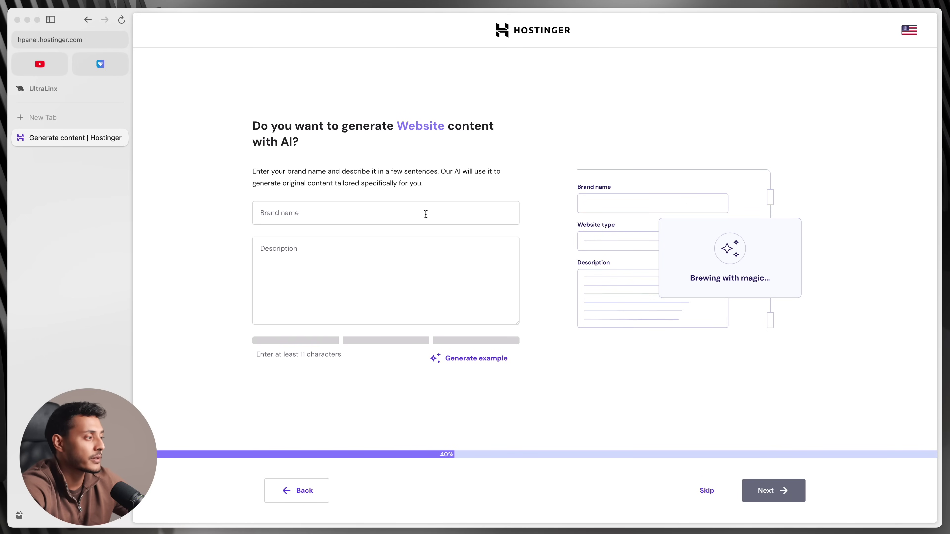
Submit the brand name "Oliur's tech website" and description "Covering premium and high quality tech." for AI content generation
click(425, 214)
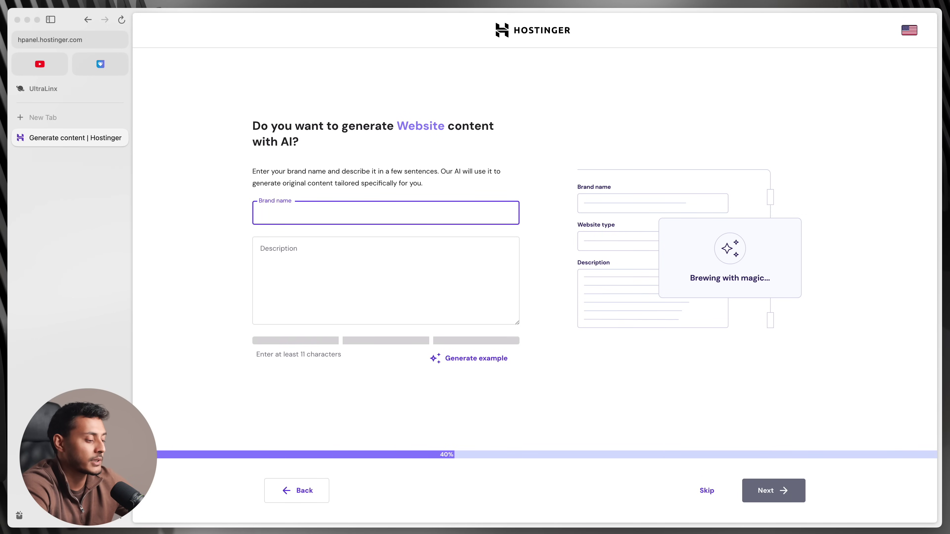
text(Oliur's tech website)
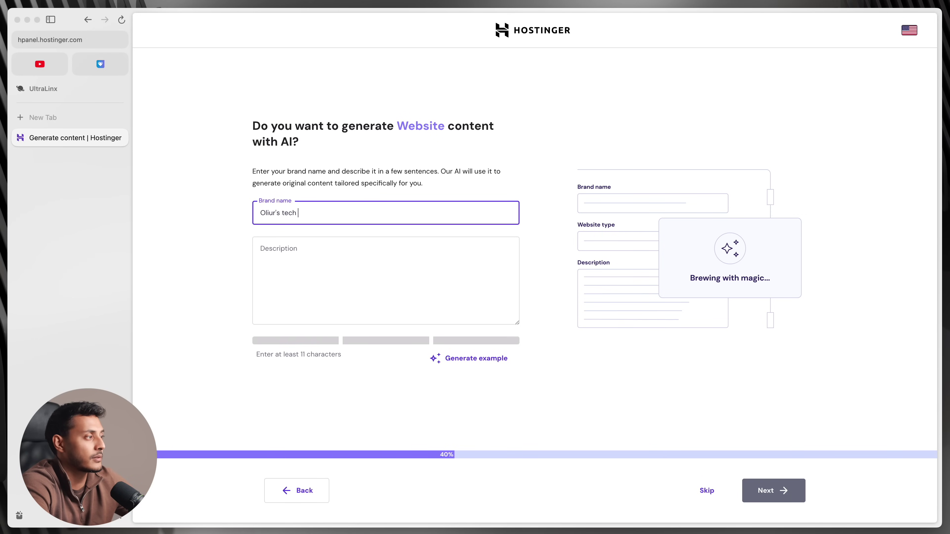
click(452, 269)
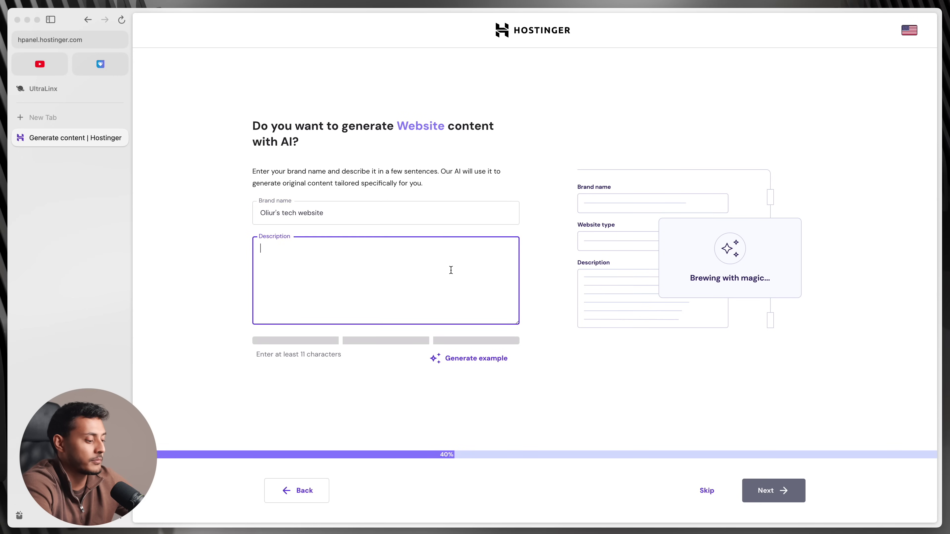
text(Covering prem)
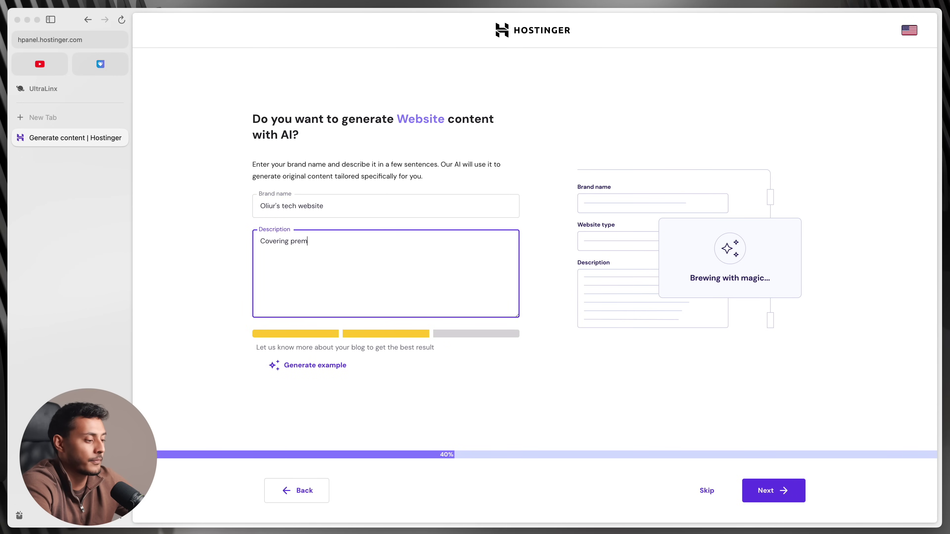
text(ium and high qua)
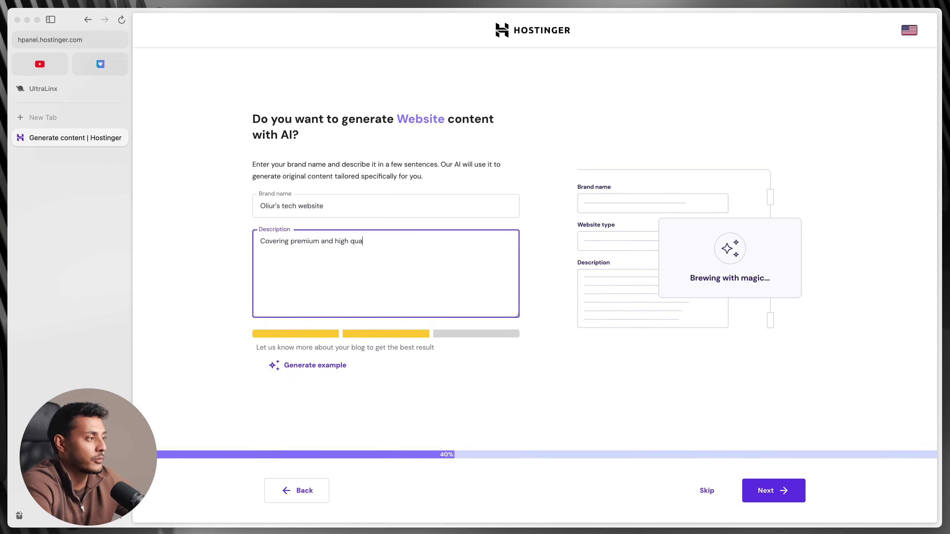
text(lity tech.)
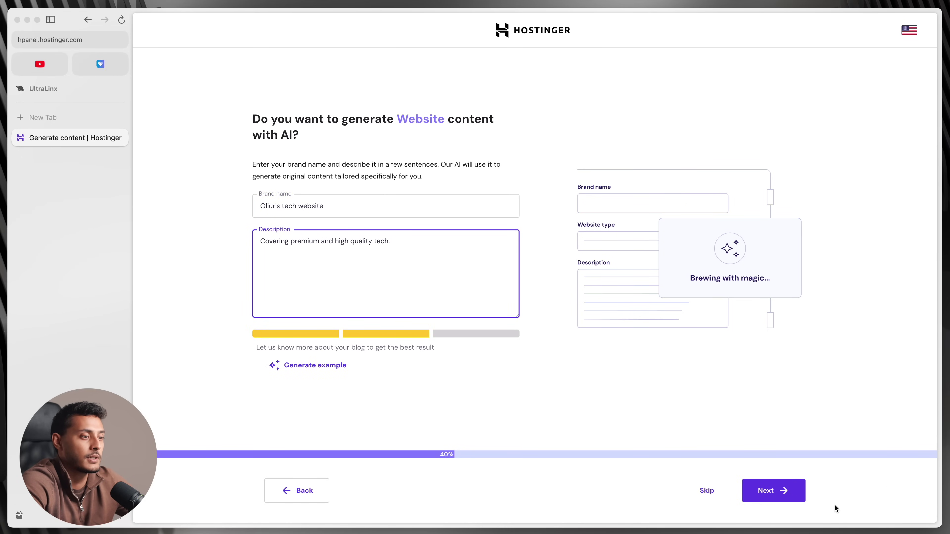
click(783, 492)
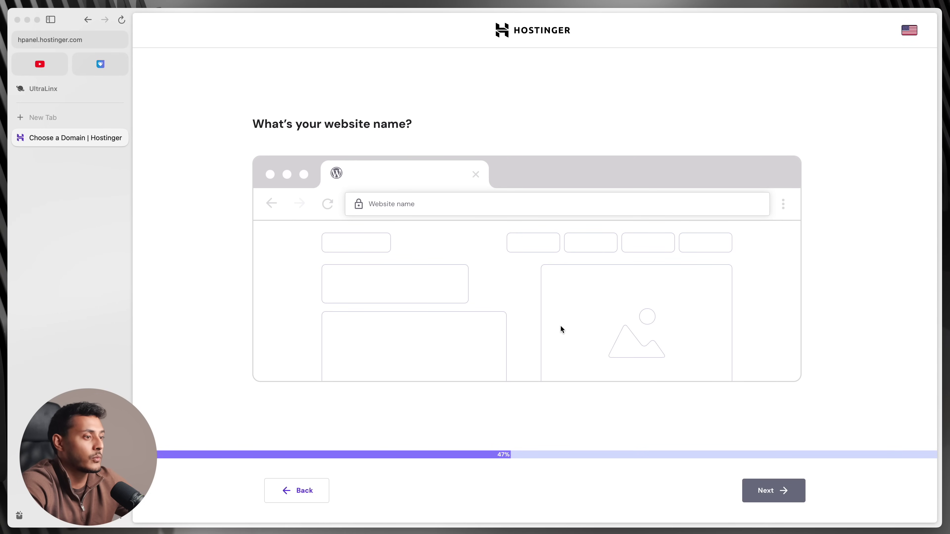
Choose the domain oliurstechblog.com and start the registration contact details at the first name
click(421, 202)
text(oliurstechblog)
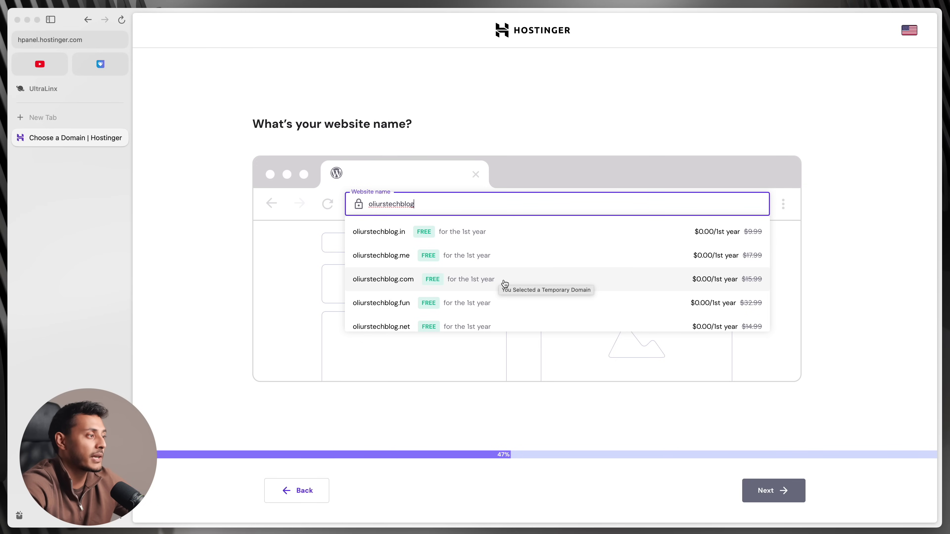
click(503, 280)
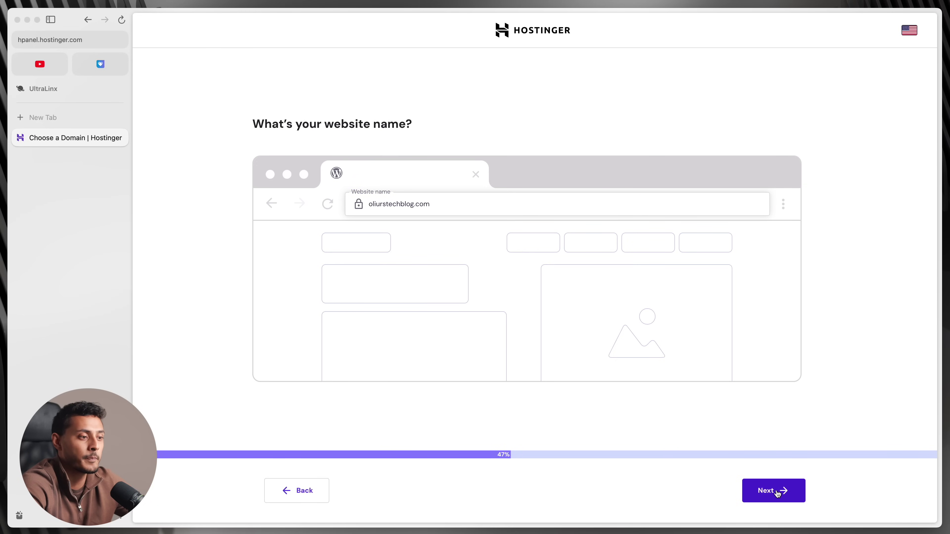
click(774, 491)
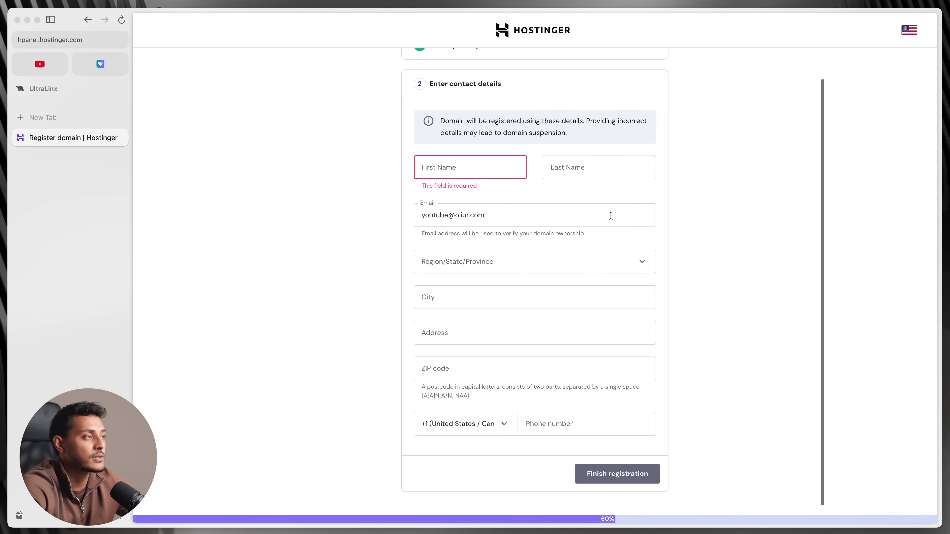
click(496, 173)
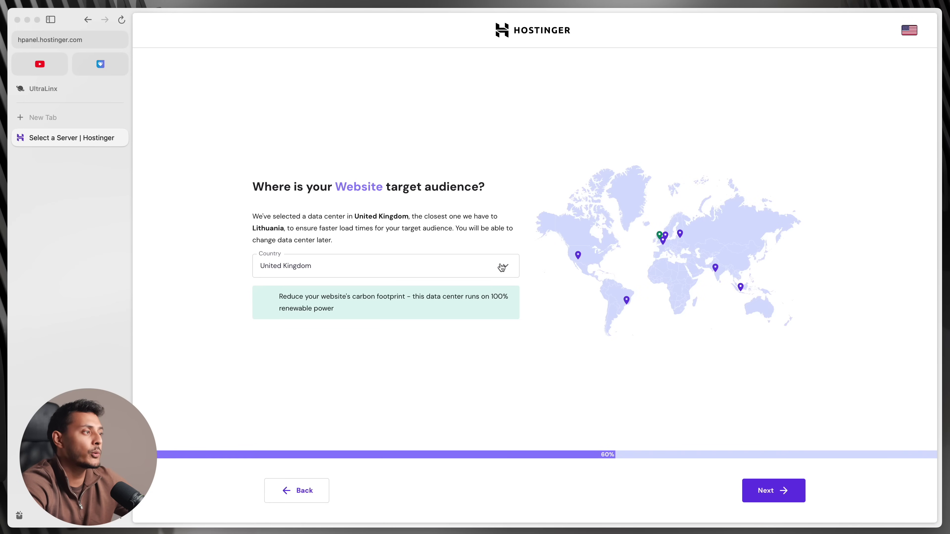
Set the target audience's data center to United States, Arizona, finish the setup and open the new website from its dashboard
click(501, 268)
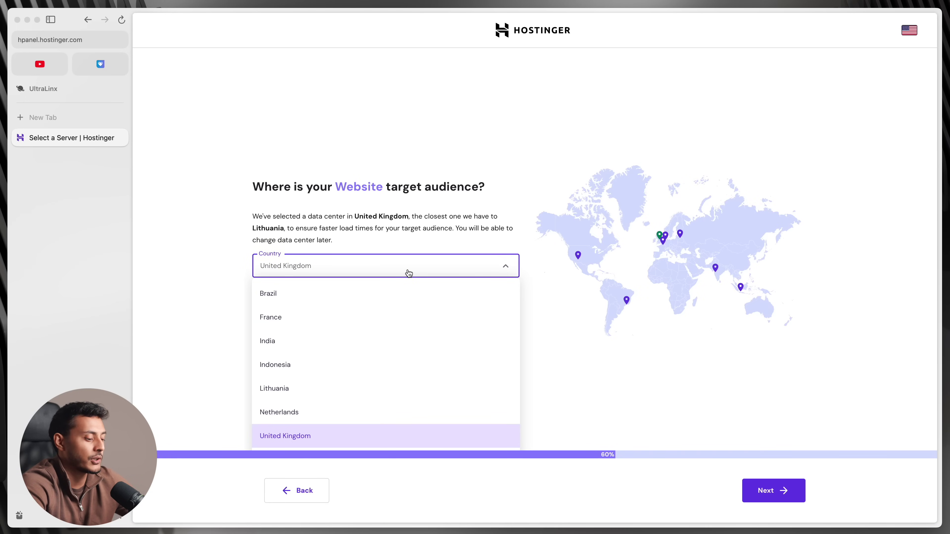
text(United )
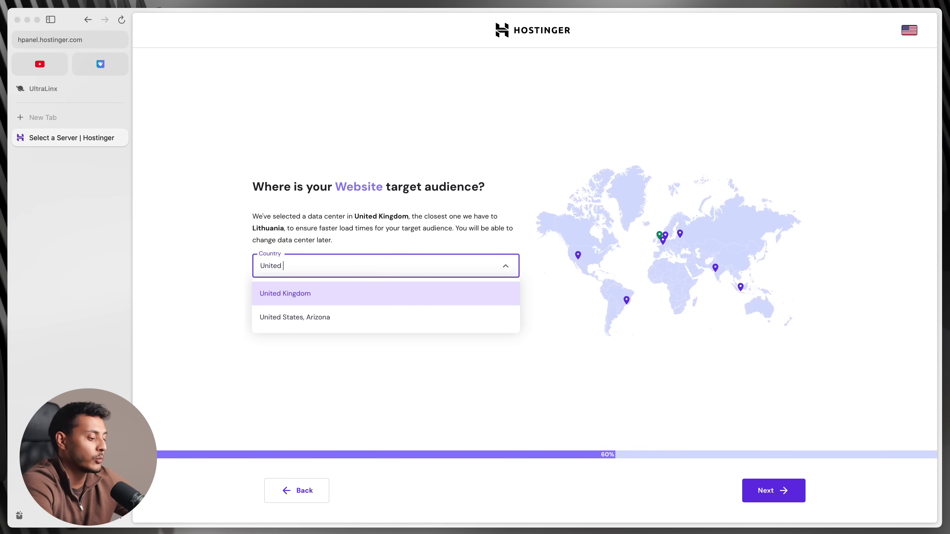
text(States)
click(363, 293)
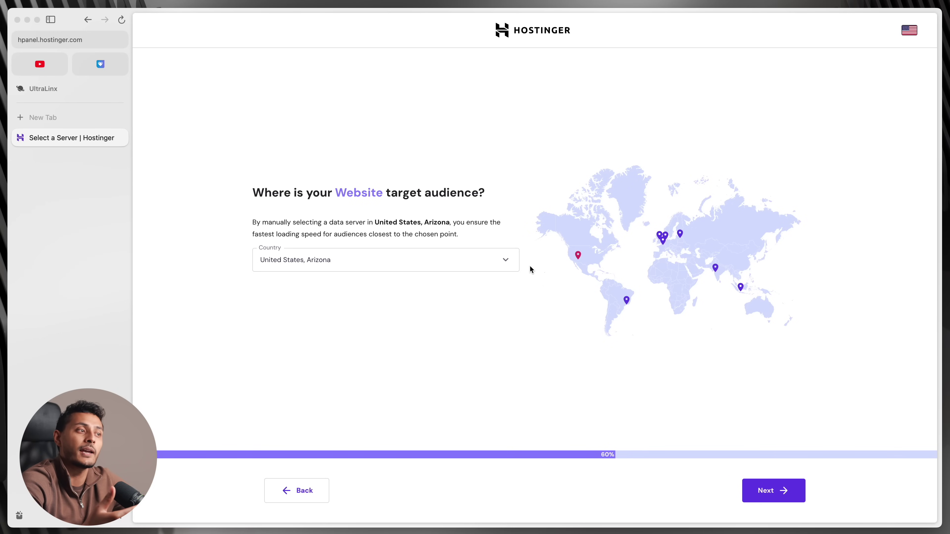
click(768, 491)
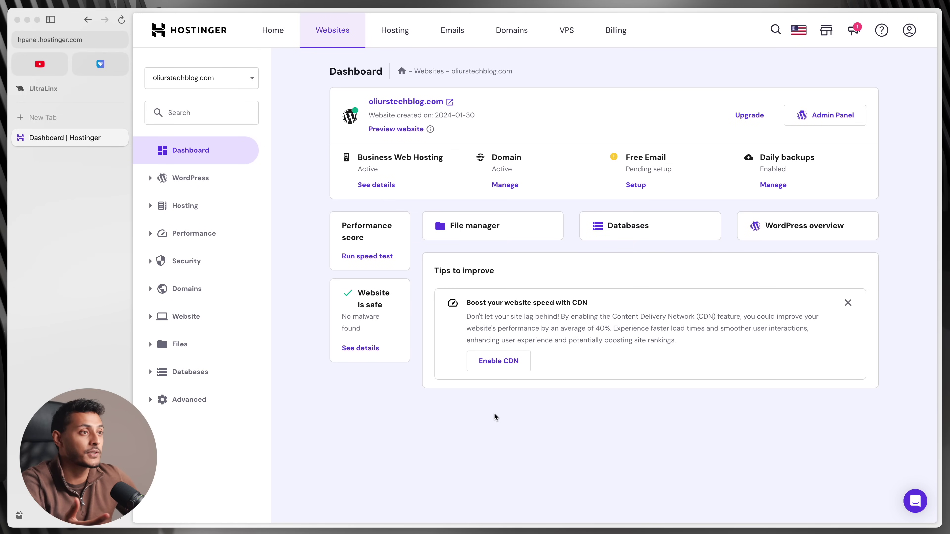
click(448, 101)
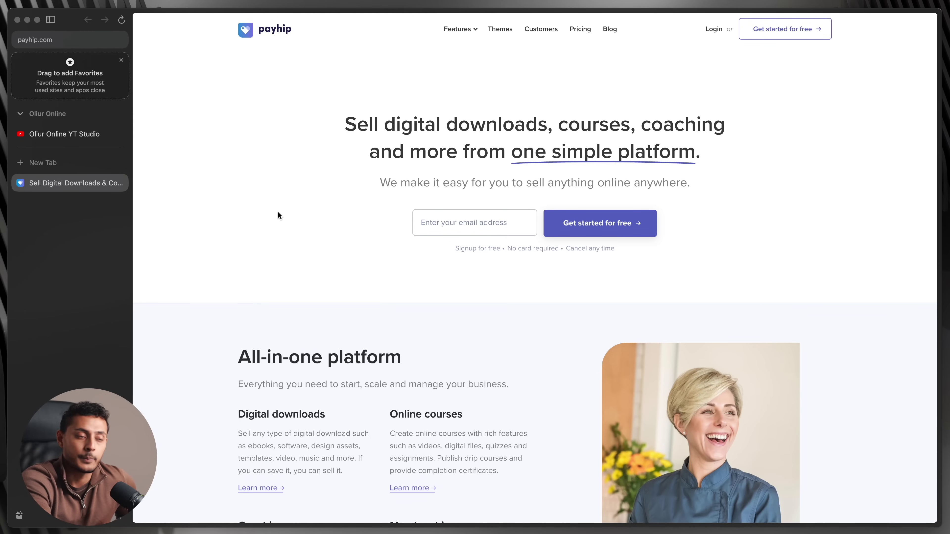
Review Payhip's platform features and compare its pricing plans
scroll(278, 216, down, 10)
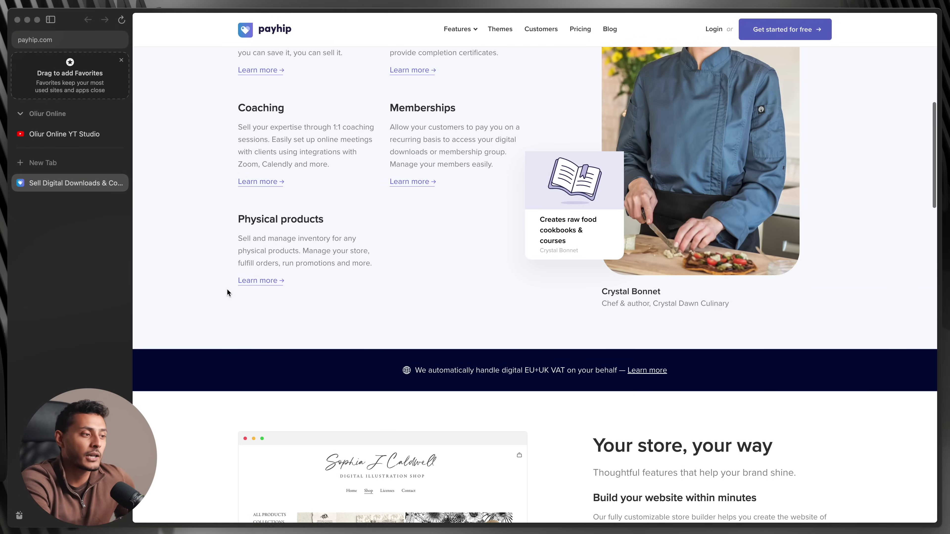
scroll(228, 292, down, 5)
scroll(231, 294, up, 15)
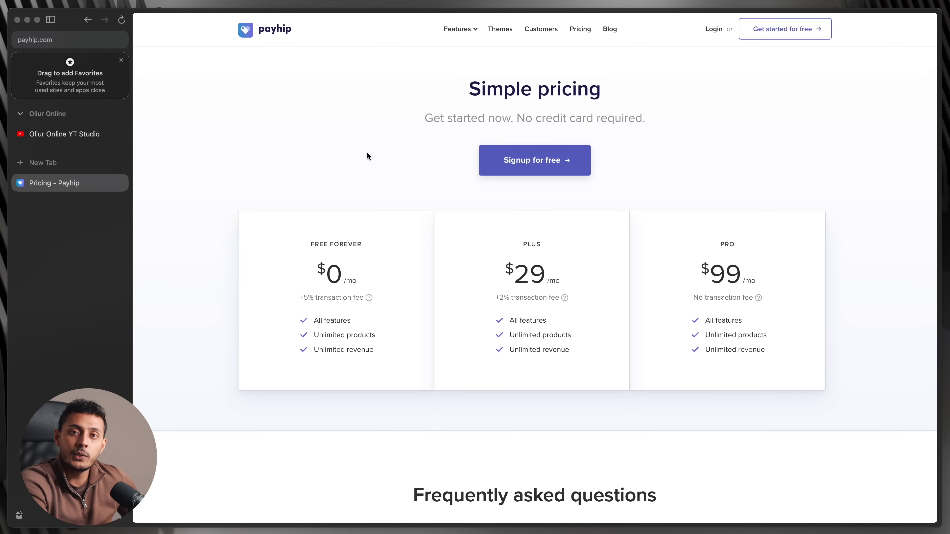
scroll(361, 239, down, 1)
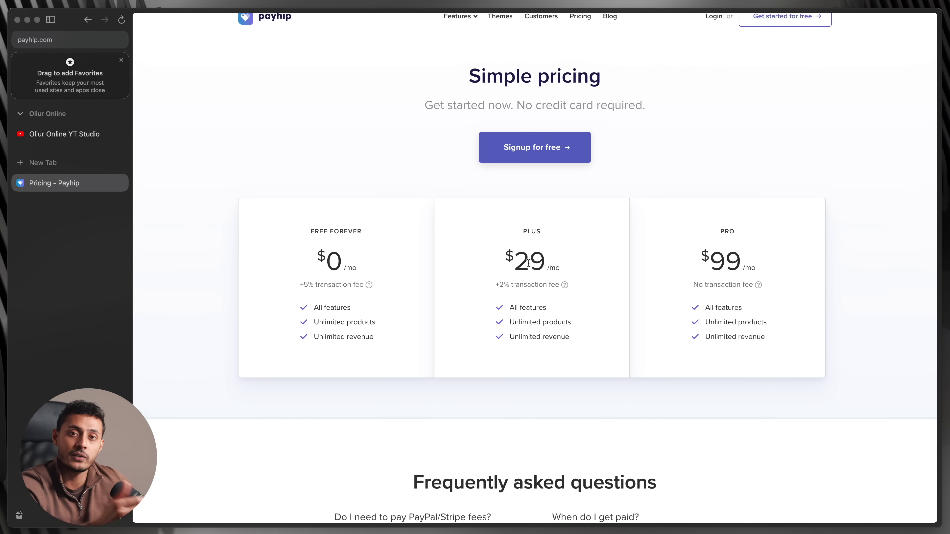
scroll(528, 263, down, 2)
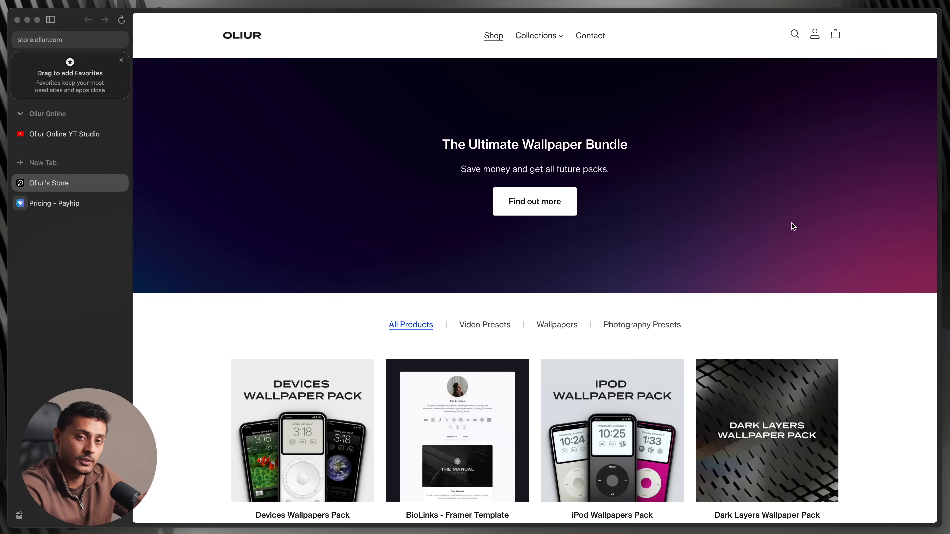
Browse the full product list of the example store at store.oliur.com
scroll(793, 226, down, 3)
scroll(796, 229, down, 15)
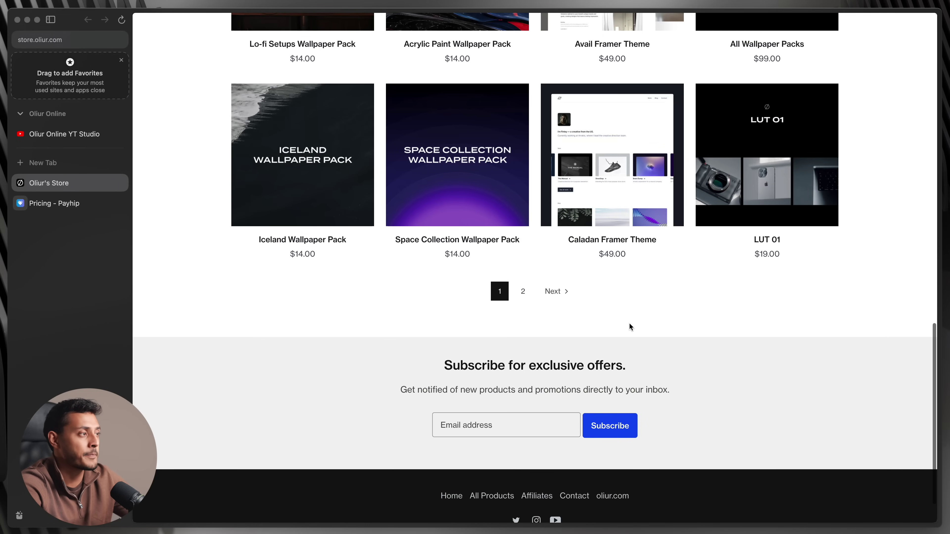
scroll(531, 310, up, 20)
scroll(359, 311, down, 3)
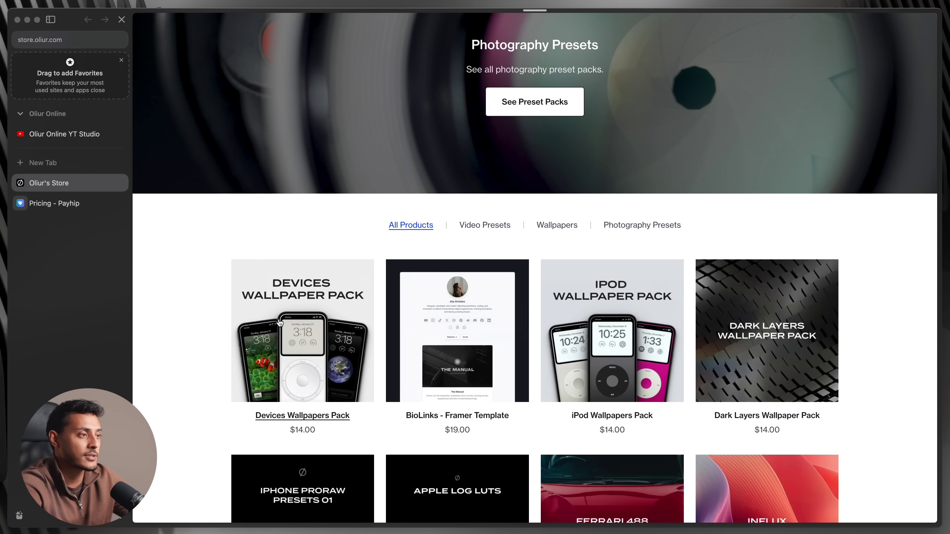
Open the Devices Wallpapers Pack and examine its gallery images, description and related products
click(280, 323)
click(616, 292)
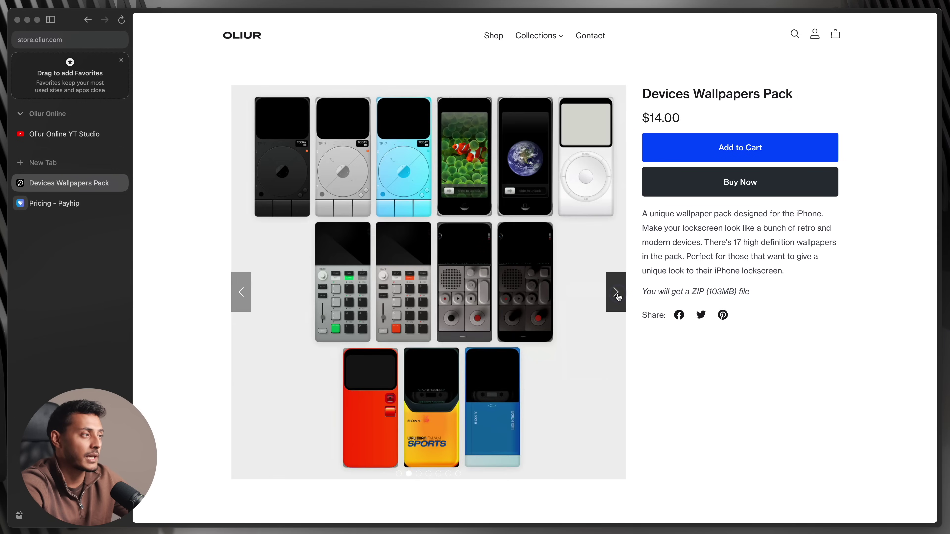
click(616, 292)
click(615, 292)
click(615, 292)
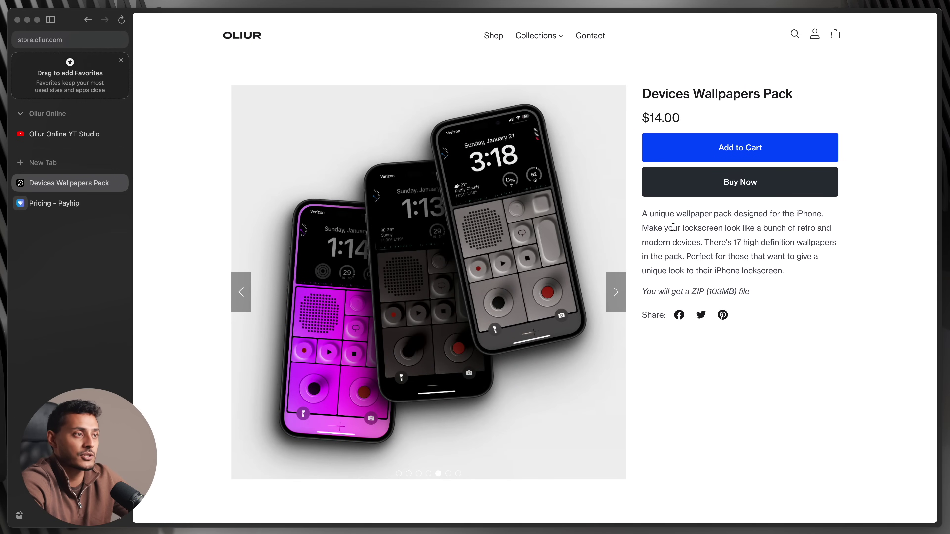
scroll(692, 202, down, 10)
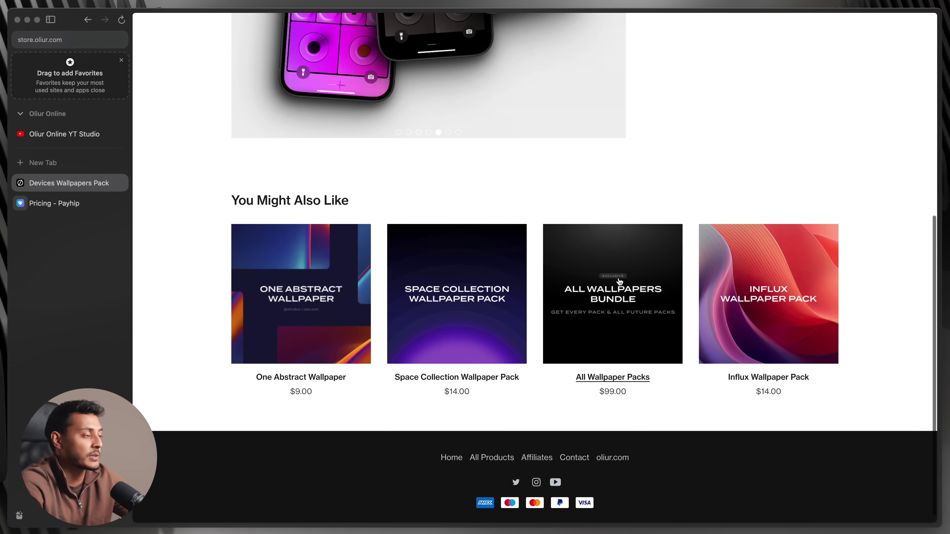
scroll(620, 281, up, 10)
Examine the products included in the All Wallpaper Packs bundle, then return to the store's main product list
click(244, 34)
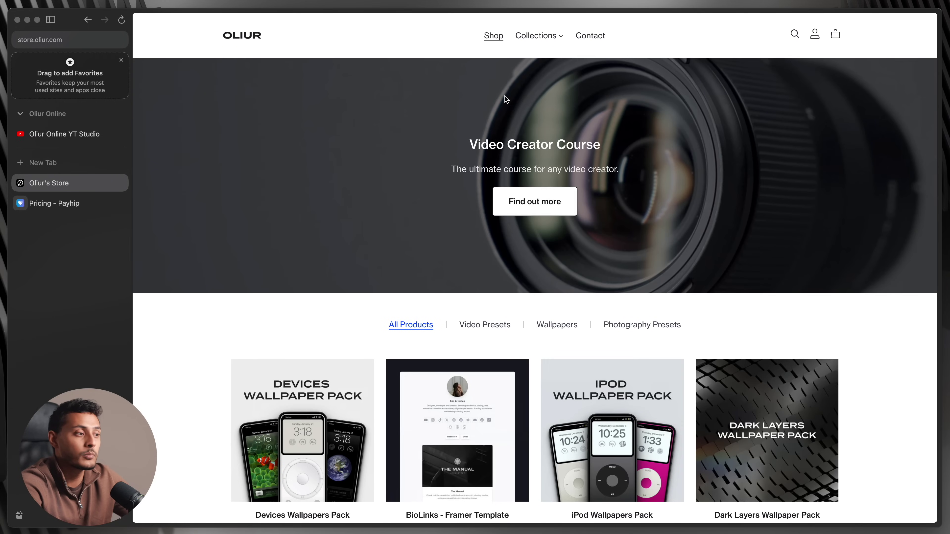
scroll(505, 99, down, 12)
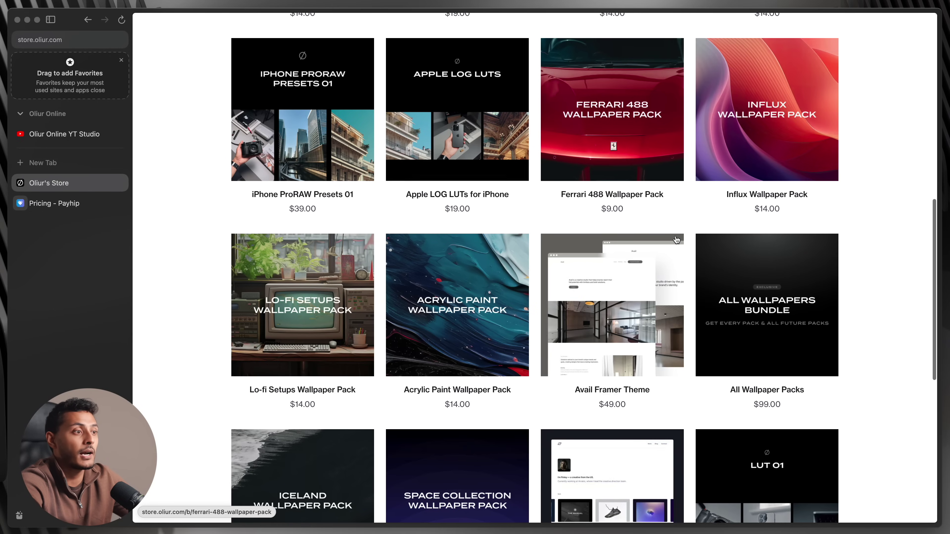
click(762, 295)
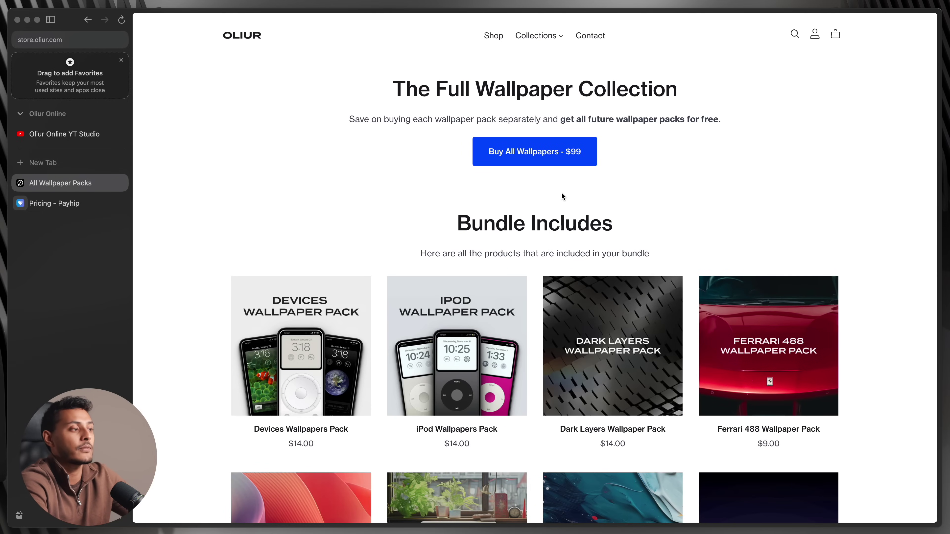
scroll(562, 193, down, 15)
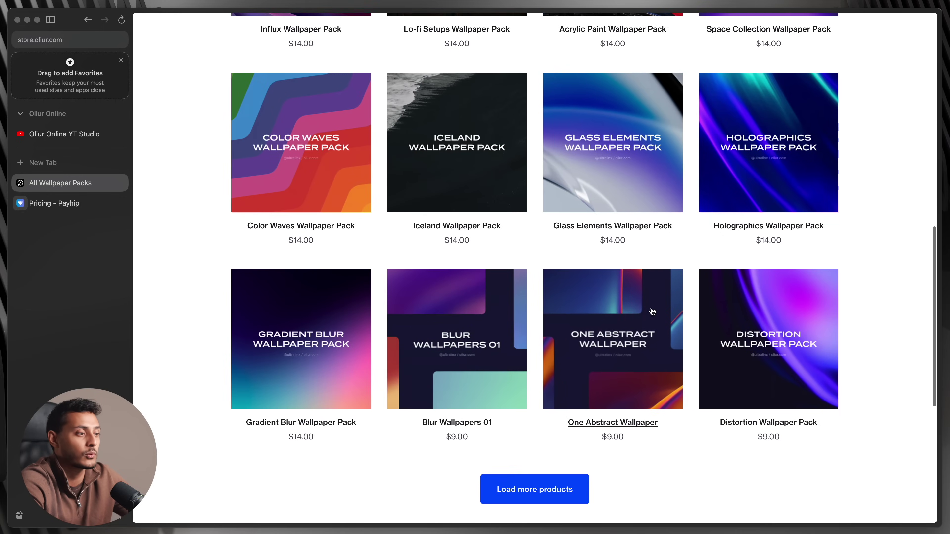
scroll(621, 278, down, 5)
scroll(621, 278, up, 20)
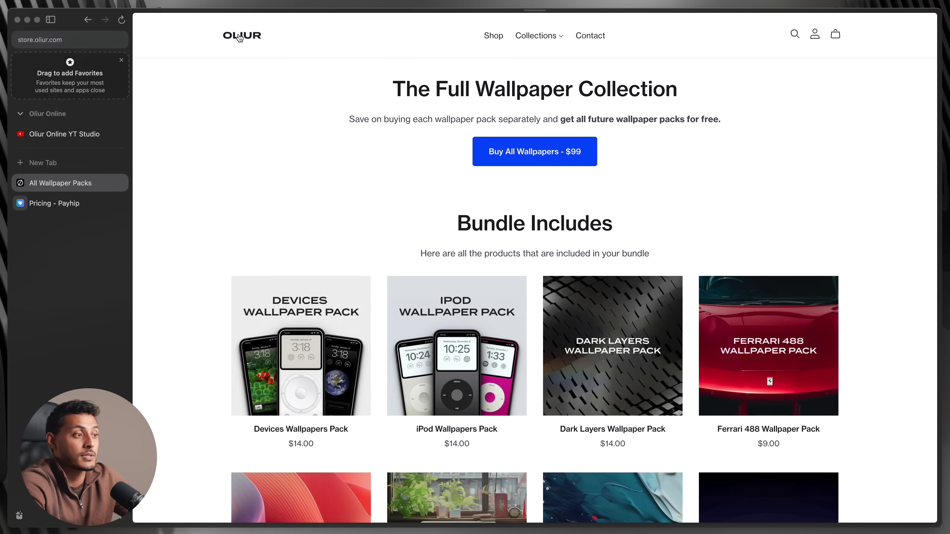
click(239, 37)
scroll(526, 212, down, 4)
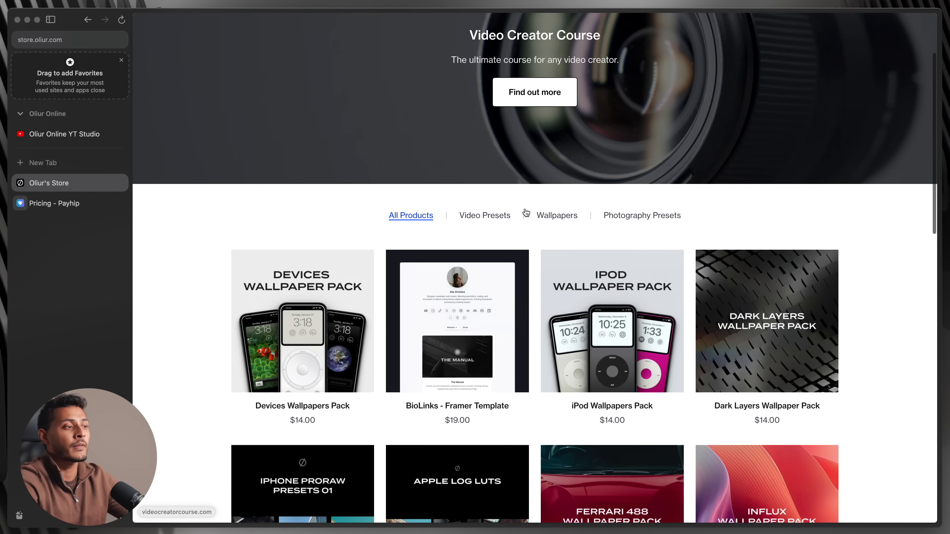